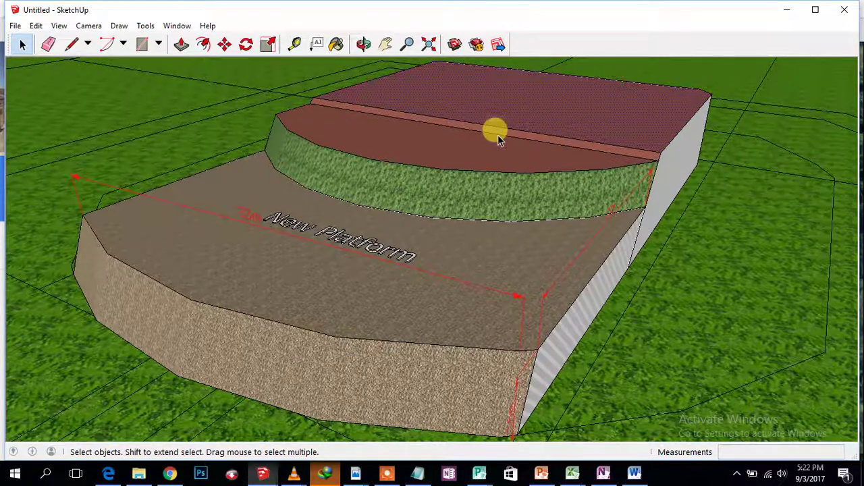
- Select the upper red terrace face and the lower curved red terrace face in turn to examine the existing ground
click(477, 147)
click(518, 114)
shift+click(486, 148)
click(479, 198)
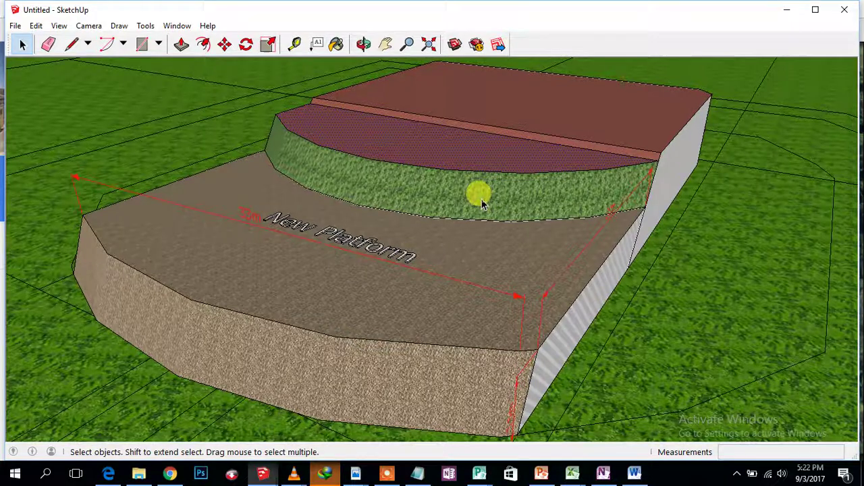
click(478, 163)
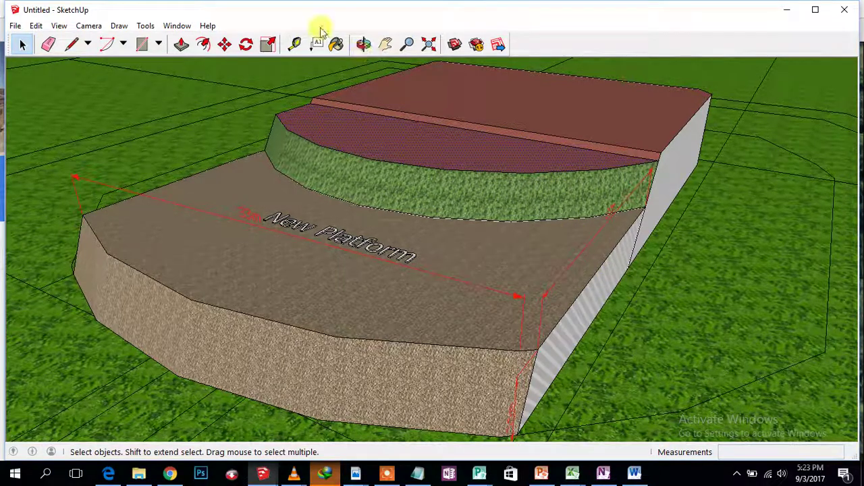
- Examine the model from a higher angle and select the top surface of the New Platform
click(364, 44)
drag(476, 238, 442, 358)
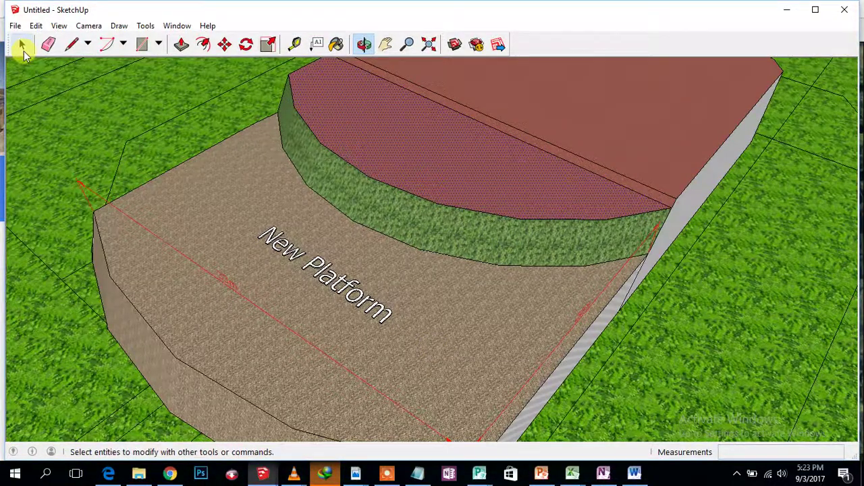
click(22, 48)
click(258, 191)
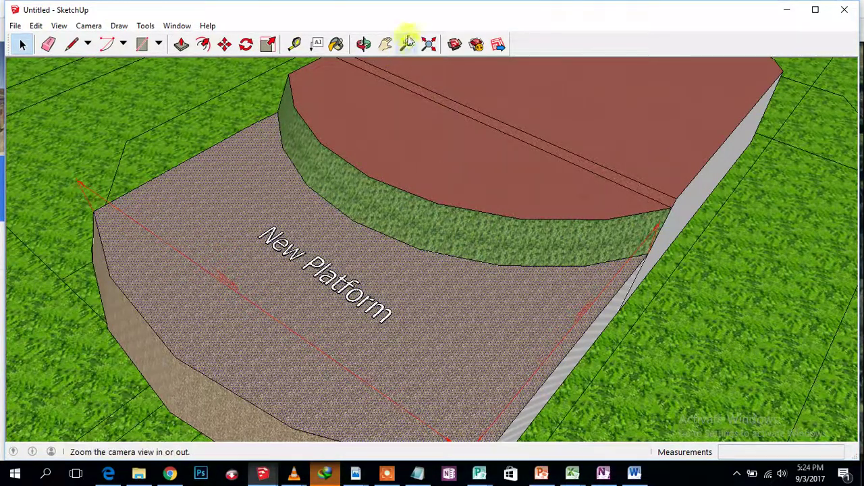
- Inspect the hatched side section, selecting the faces of the existing ground and the new platform fill in turn
click(364, 44)
drag(372, 127, 791, 54)
click(22, 44)
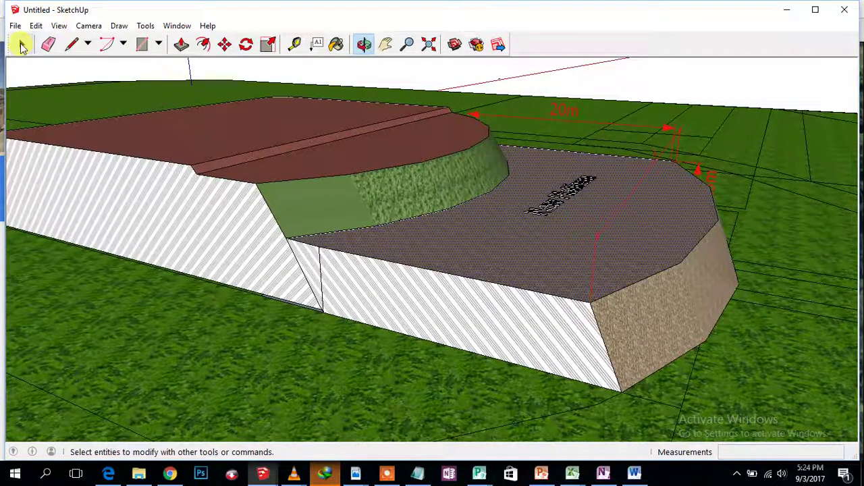
click(141, 198)
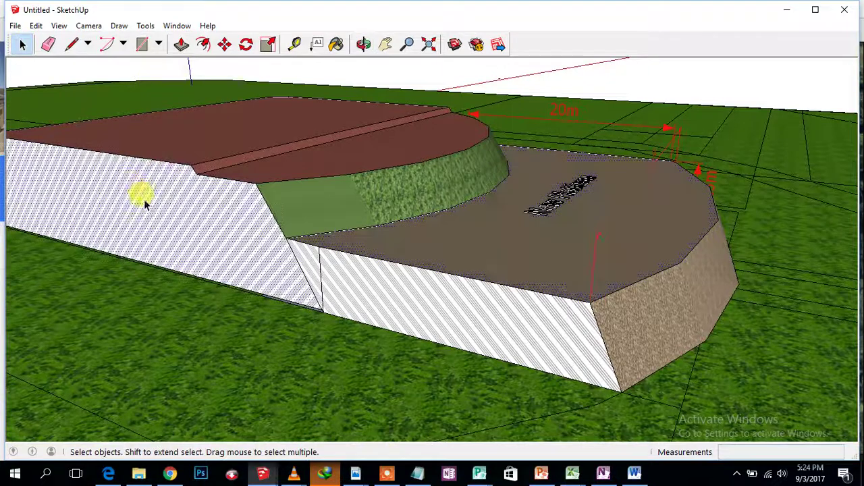
click(464, 289)
click(315, 270)
click(437, 300)
click(209, 242)
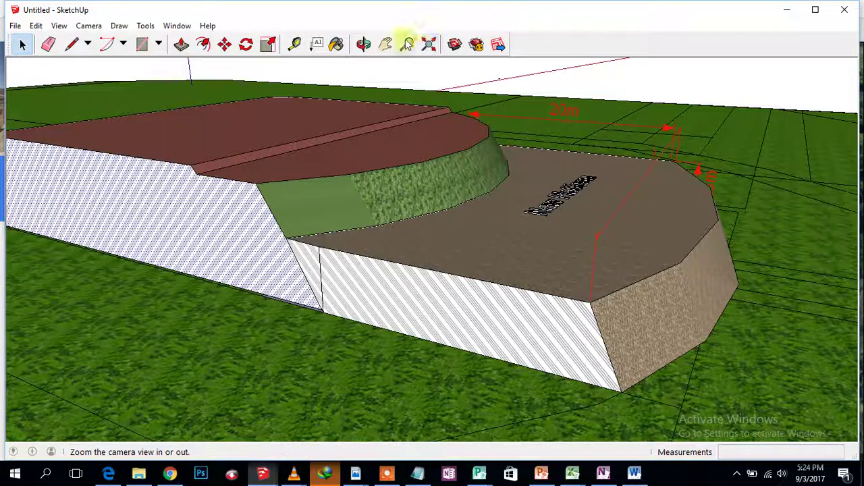
- Examine the dimensioned side section of the platform close up from the opposite side
click(364, 43)
drag(598, 173, 228, 166)
drag(421, 166, 348, 179)
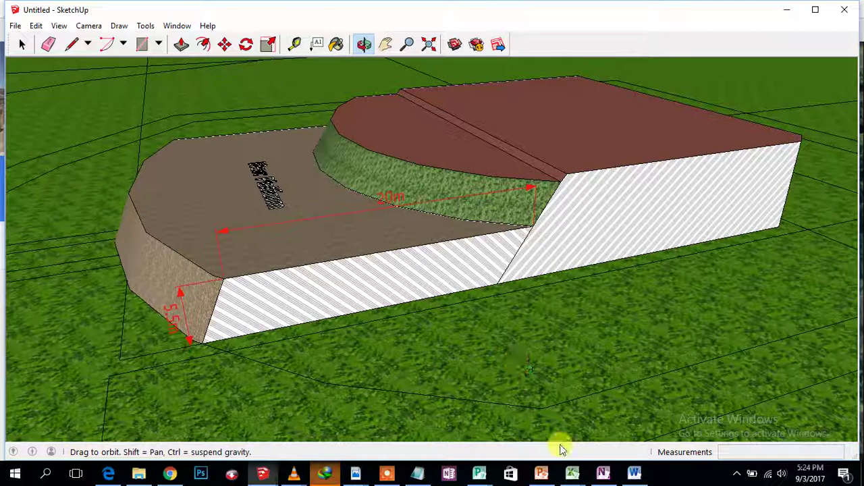
click(408, 44)
drag(315, 266, 358, 221)
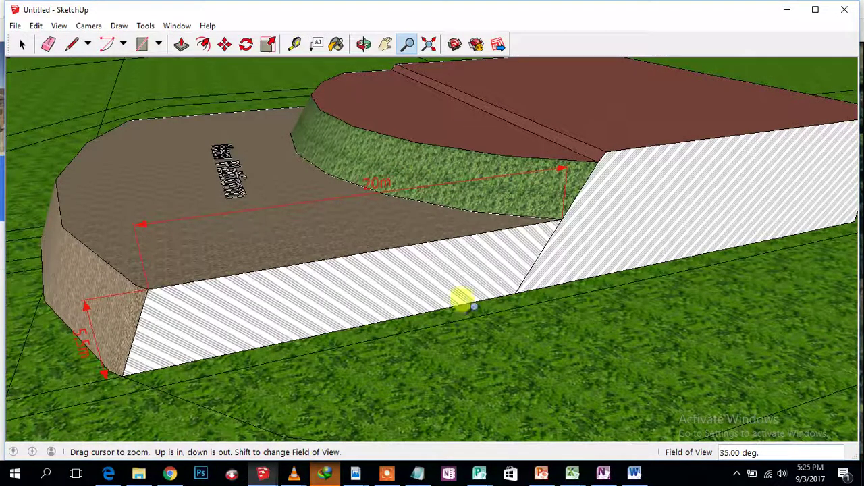
- Switch to the Excel workbook Book1 (Autosaved)jj and review the Length, Width and Height cells of the Dimensions row
mouse_move(572, 475)
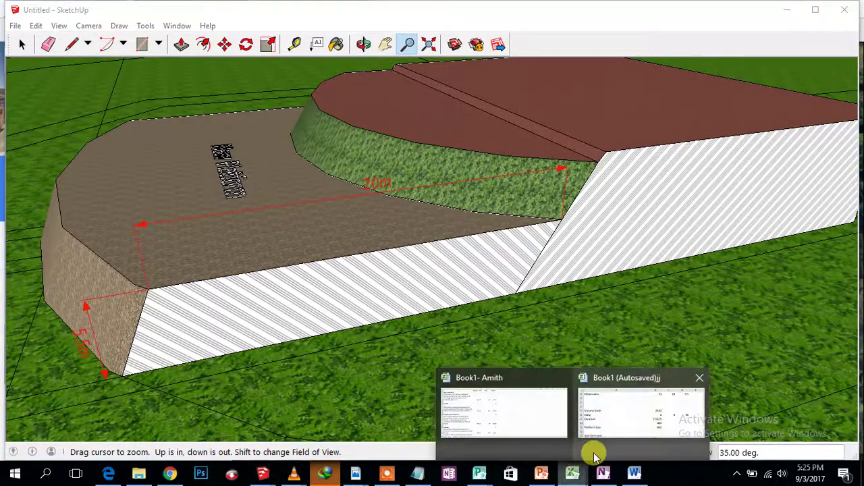
click(624, 414)
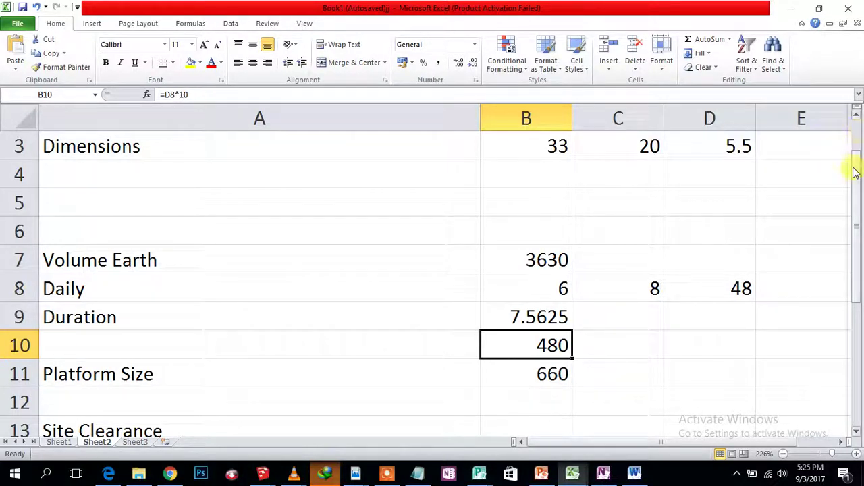
mouse_move(851, 169)
mouse_down()
mouse_move(860, 140)
mouse_move(858, 168)
mouse_move(857, 160)
mouse_up()
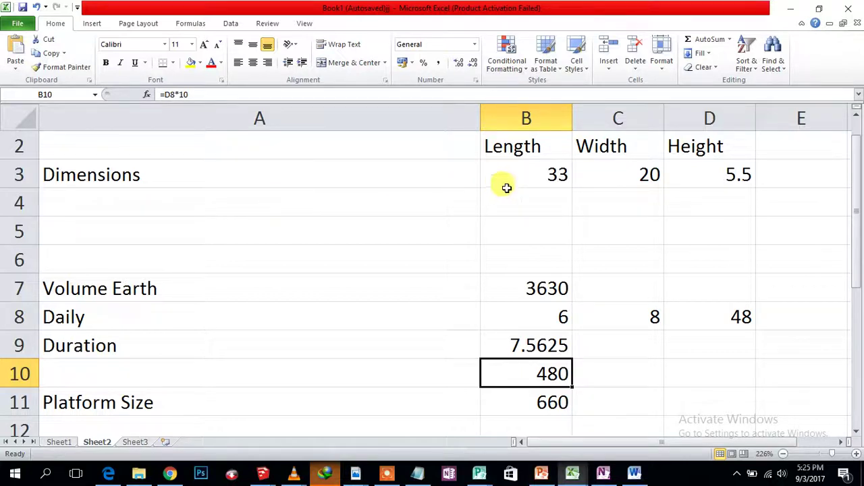
click(526, 179)
click(613, 177)
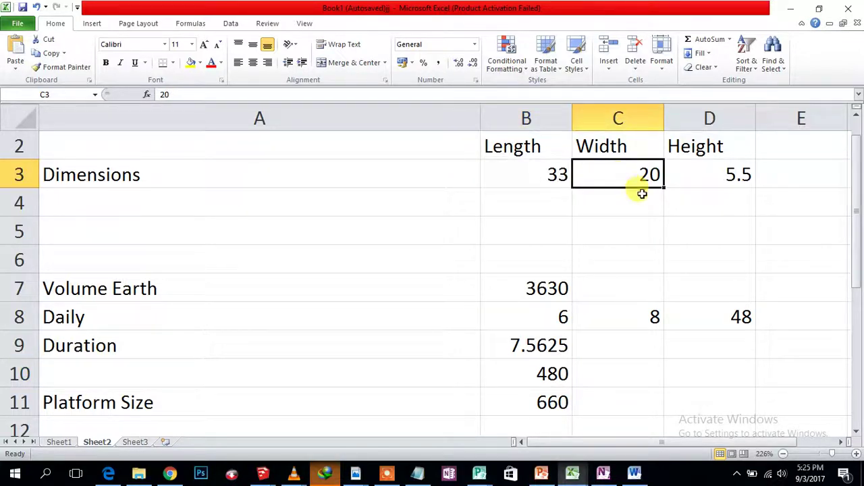
click(724, 175)
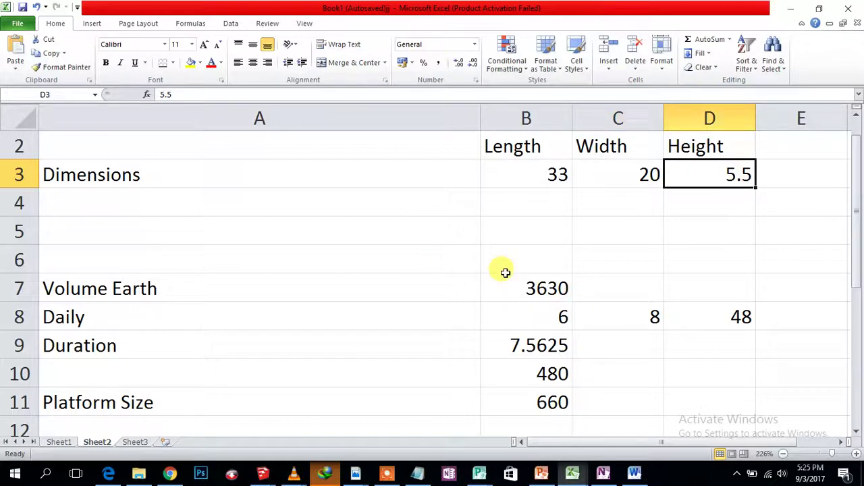
- Inspect the Volume Earth formula in B7 and its references to the dimension cells, leaving it as is
click(529, 289)
double_click(530, 289)
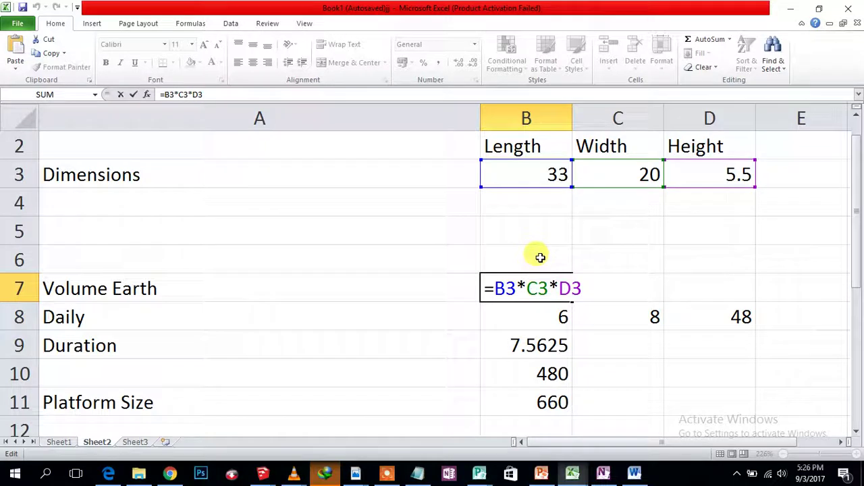
key(Return)
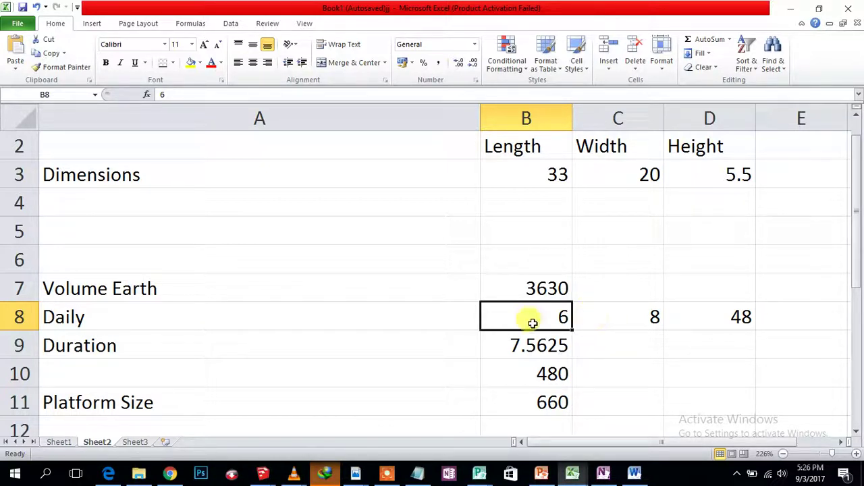
click(159, 314)
click(223, 292)
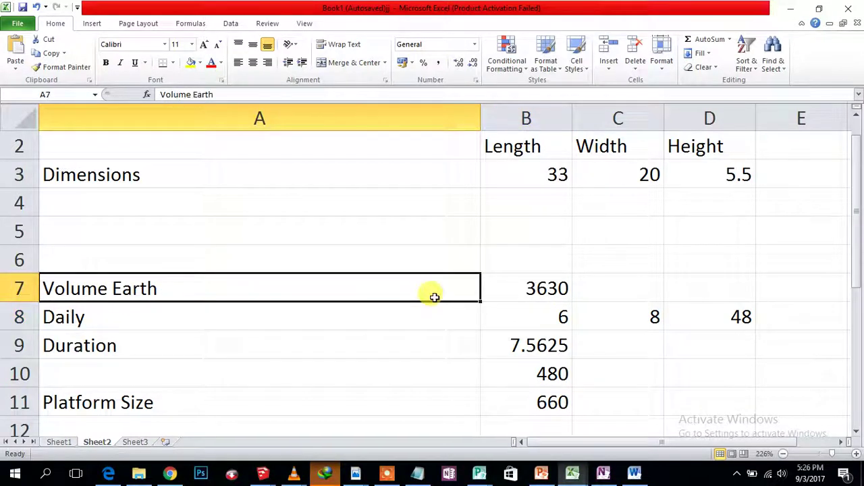
click(548, 288)
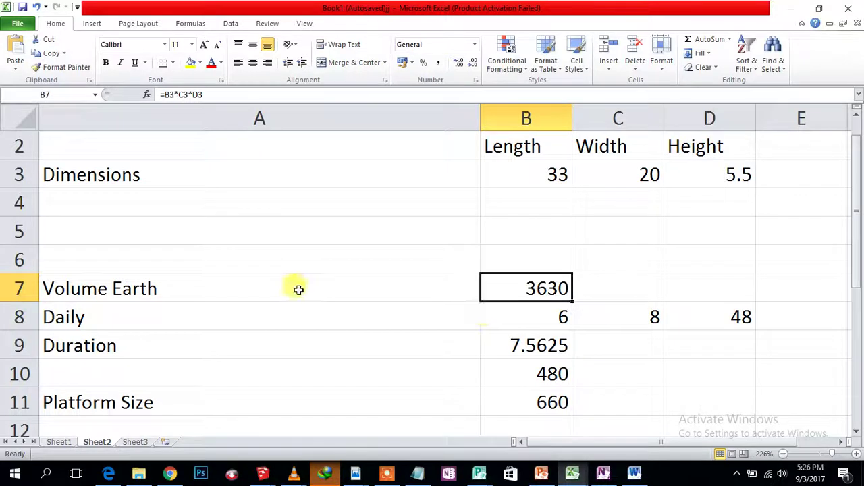
- Review the Daily row from its label through cells B8, C8 and D8
click(302, 317)
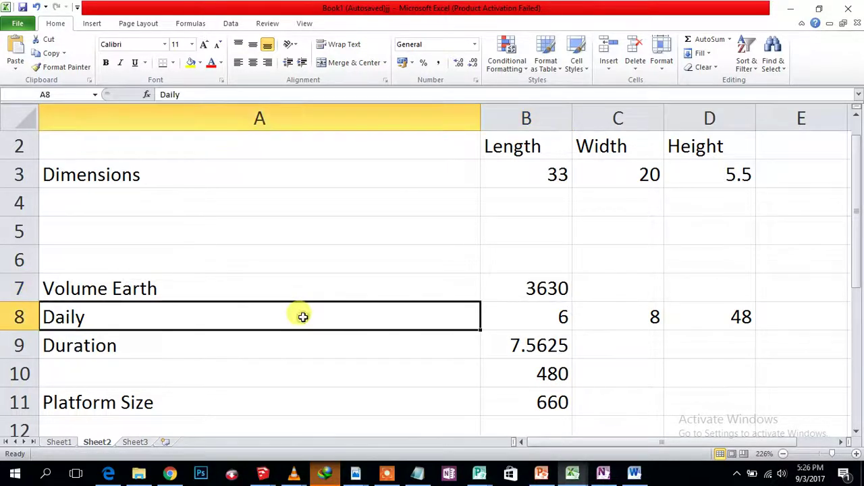
click(534, 322)
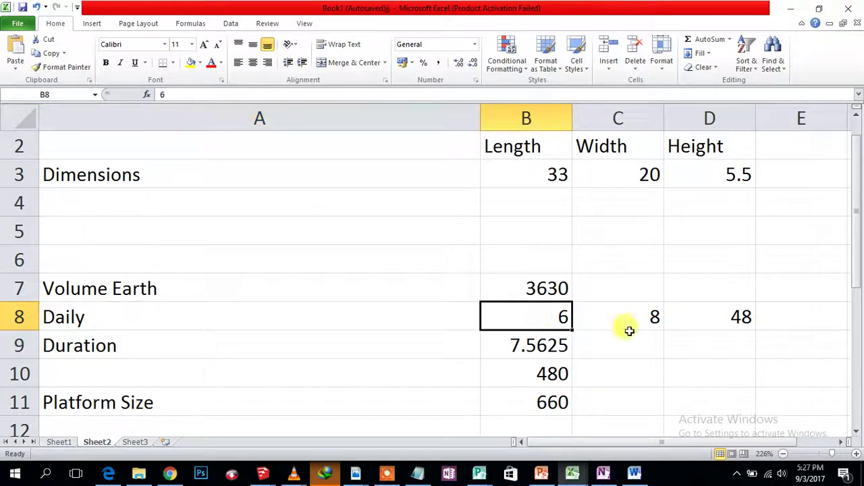
click(612, 312)
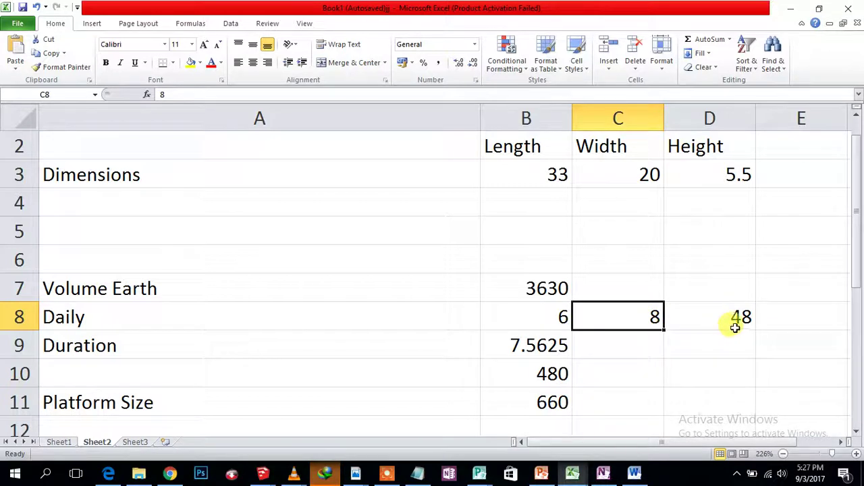
click(684, 319)
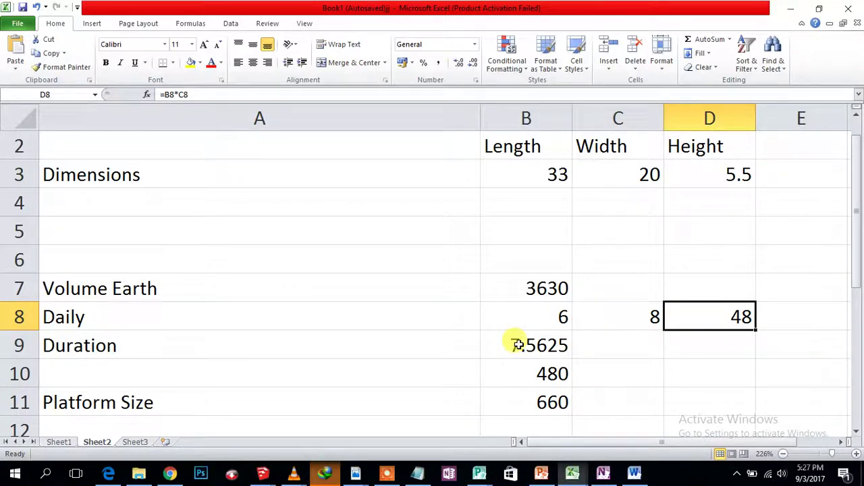
- Inspect the Duration formula in B9 and the cells it refers to, leaving it as is
click(221, 348)
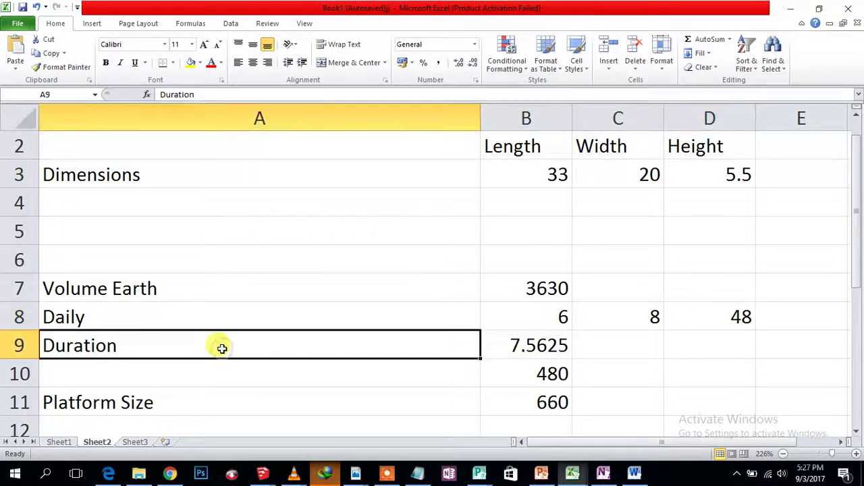
click(537, 346)
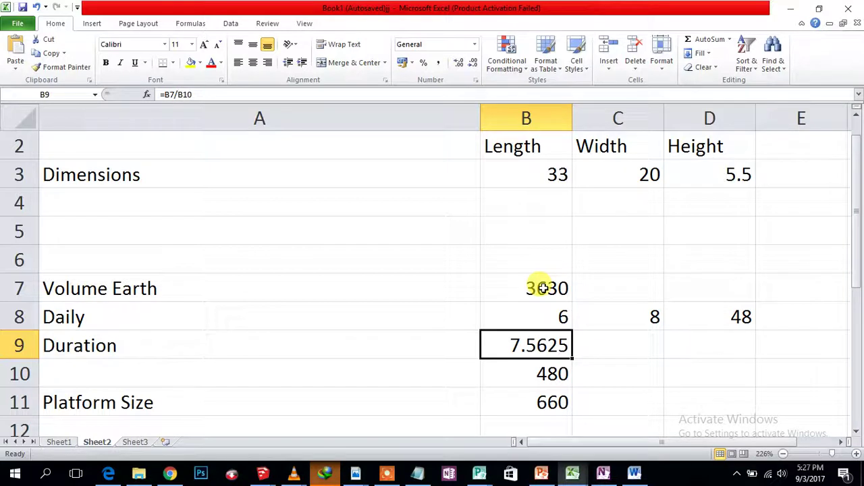
double_click(553, 339)
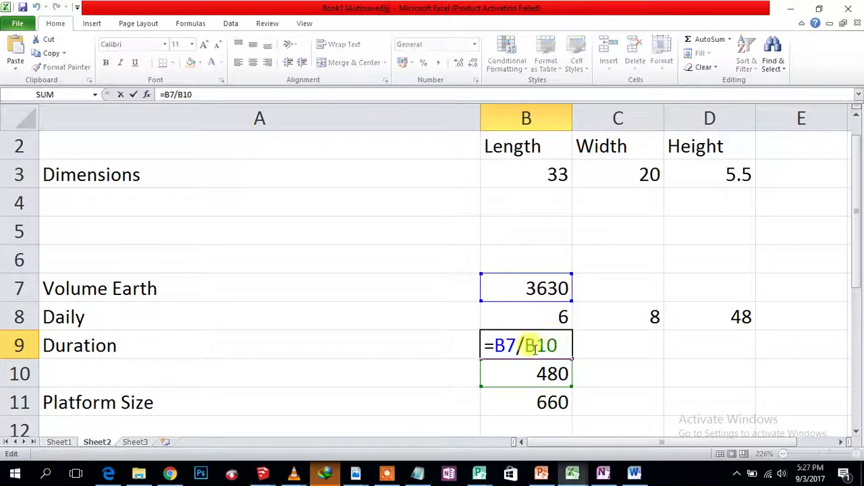
key(Return)
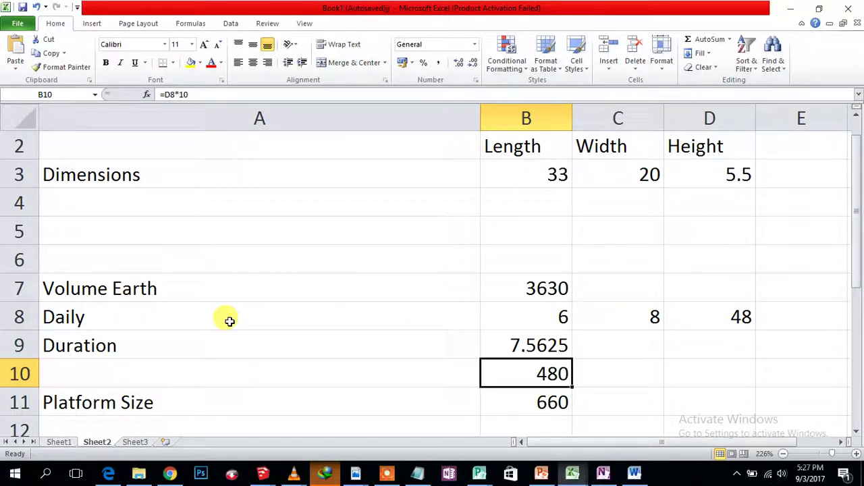
- Inspect the Platform Size formula in B11 and review the sheet from its title row
click(235, 409)
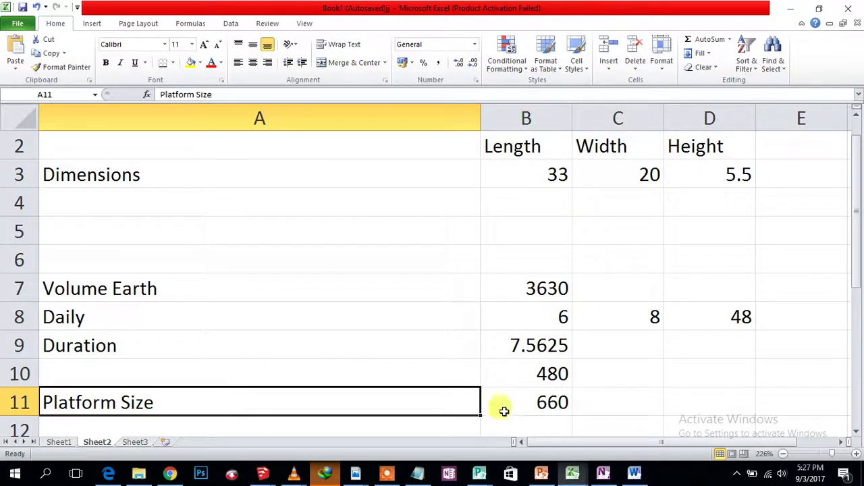
click(534, 402)
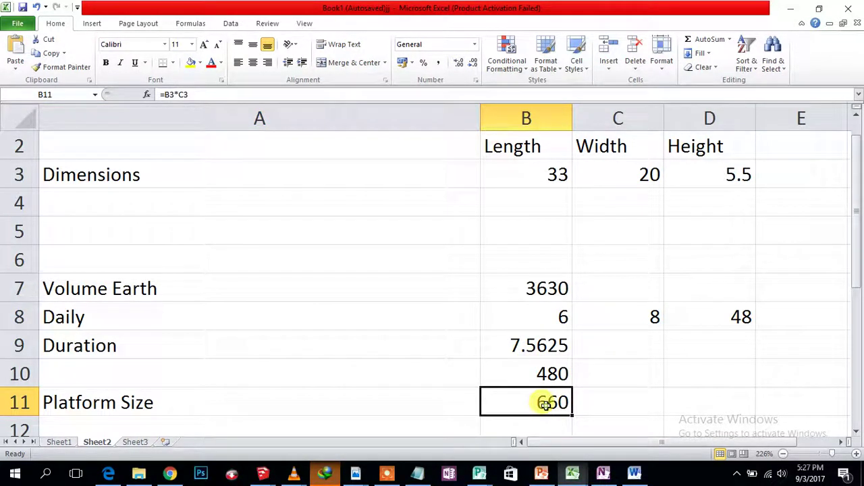
double_click(545, 404)
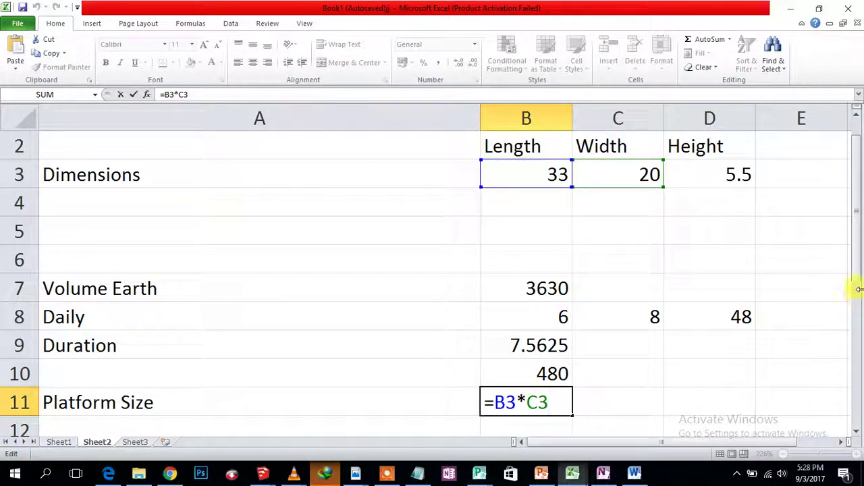
mouse_move(859, 286)
mouse_down()
mouse_move(856, 321)
mouse_move(855, 280)
mouse_up()
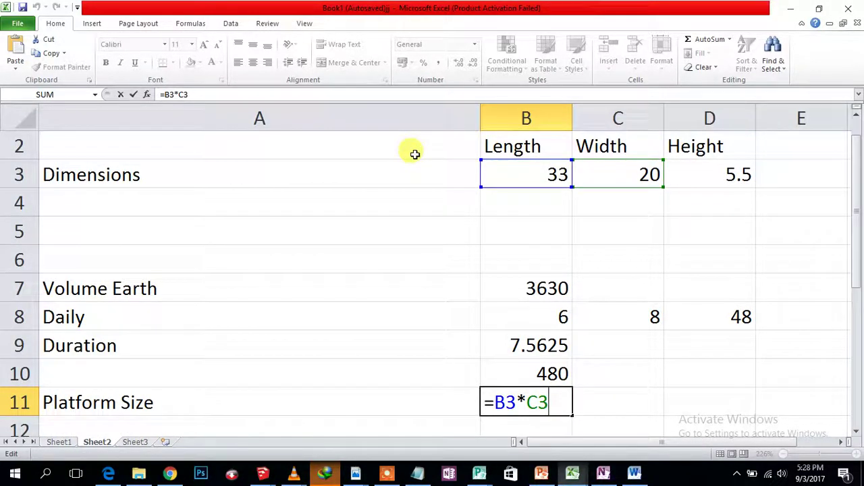
key(Return)
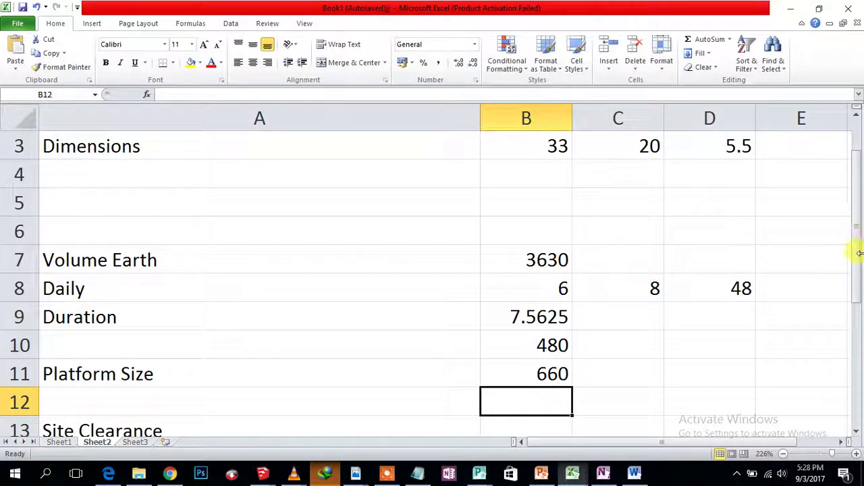
drag(860, 259, 853, 227)
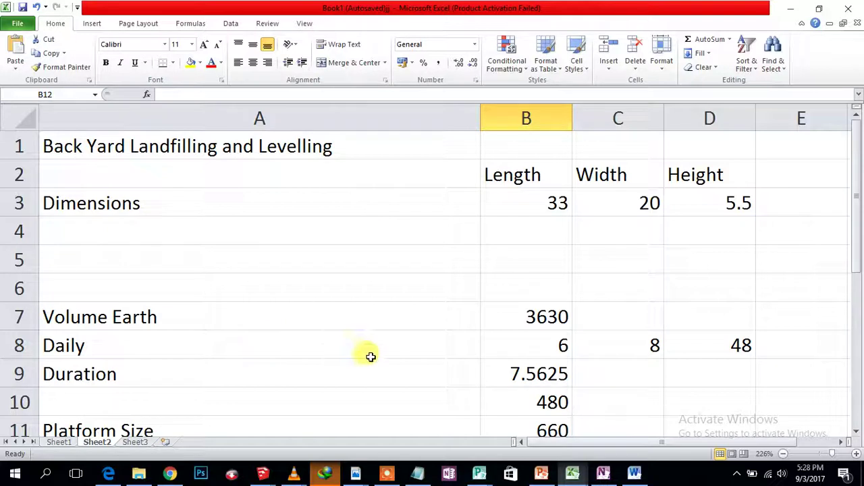
- Switch to the SketchUp model with the 70-degree wall annotation and examine its hatched section at an angle
mouse_move(263, 477)
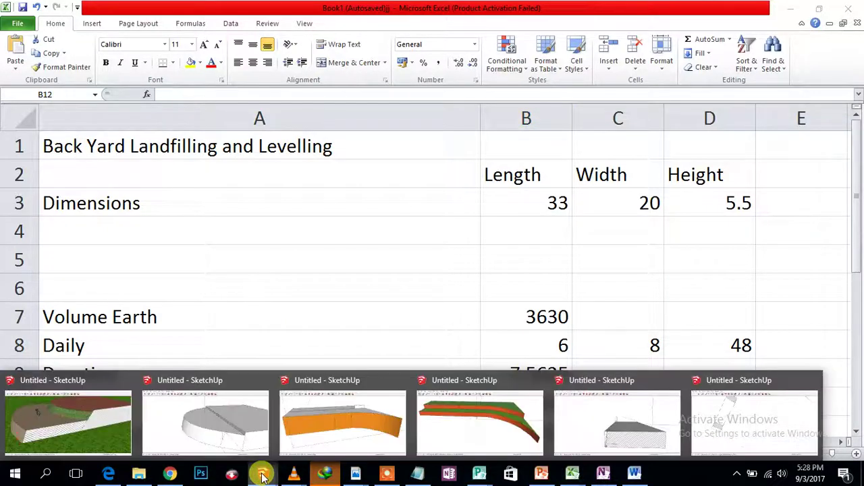
click(610, 422)
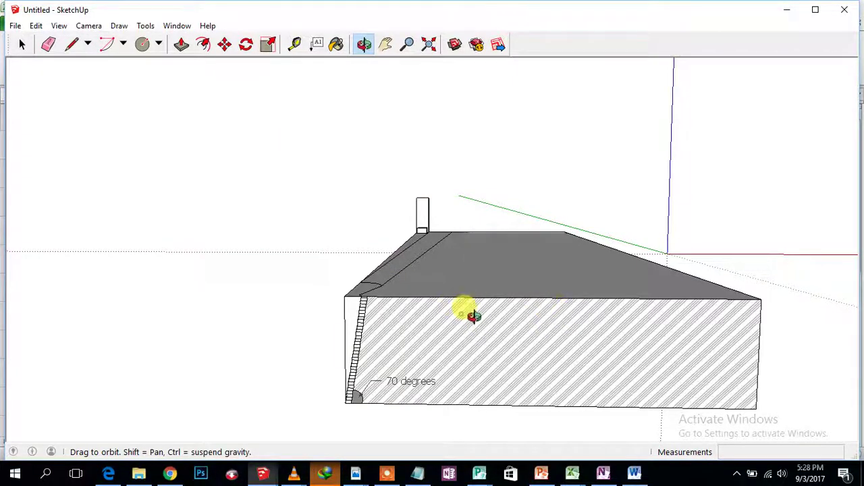
drag(521, 312, 358, 309)
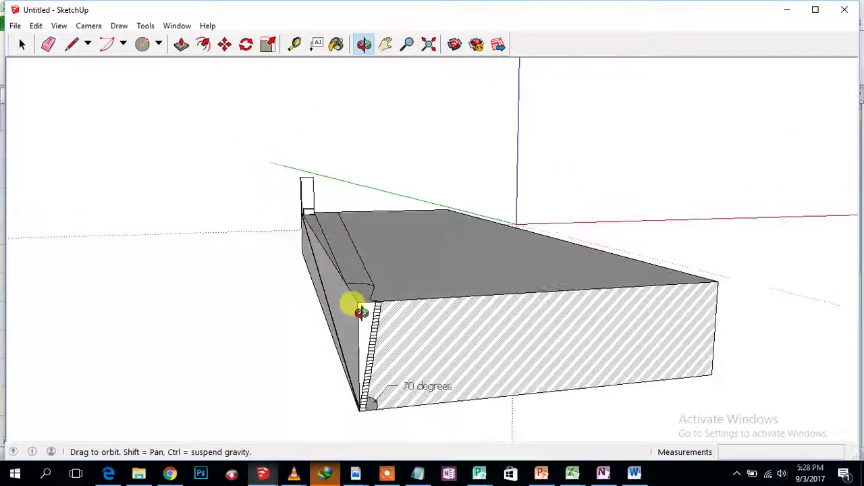
- Pick out the two long edges bounding the narrow strip on the top surface above the 70-degree wall
drag(346, 241, 329, 223)
drag(403, 293, 409, 353)
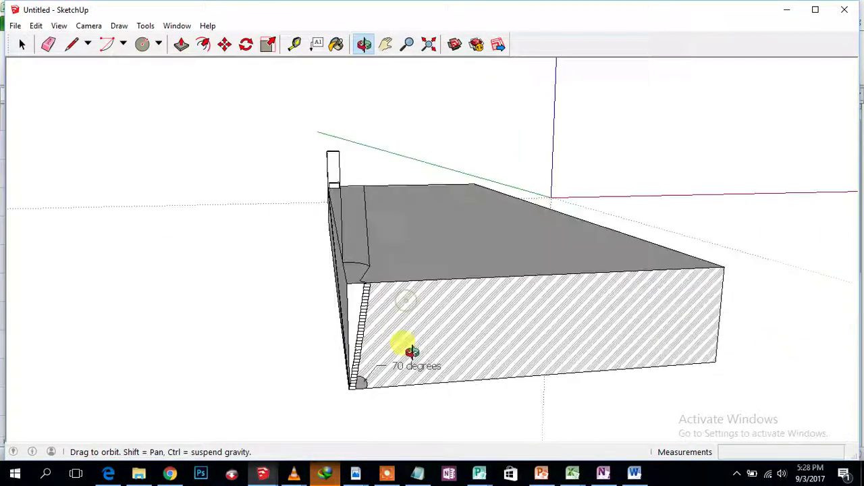
mouse_move(391, 322)
mouse_down()
mouse_move(401, 320)
mouse_move(391, 305)
mouse_up()
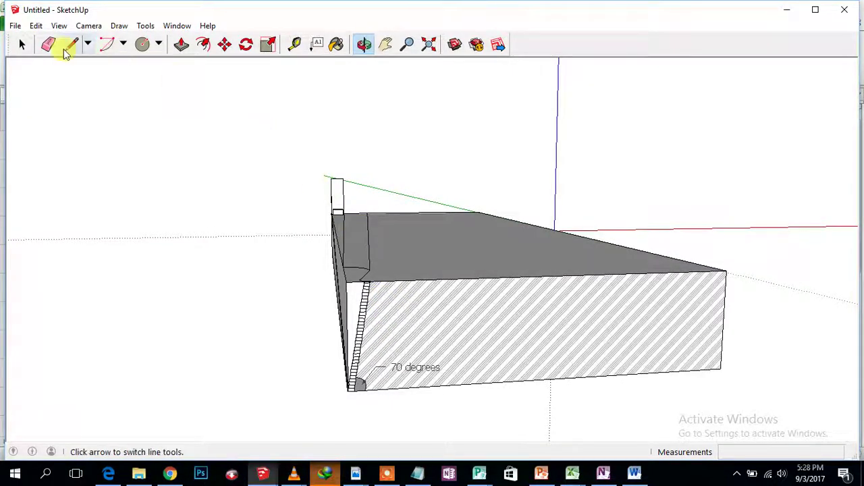
key(space)
click(365, 244)
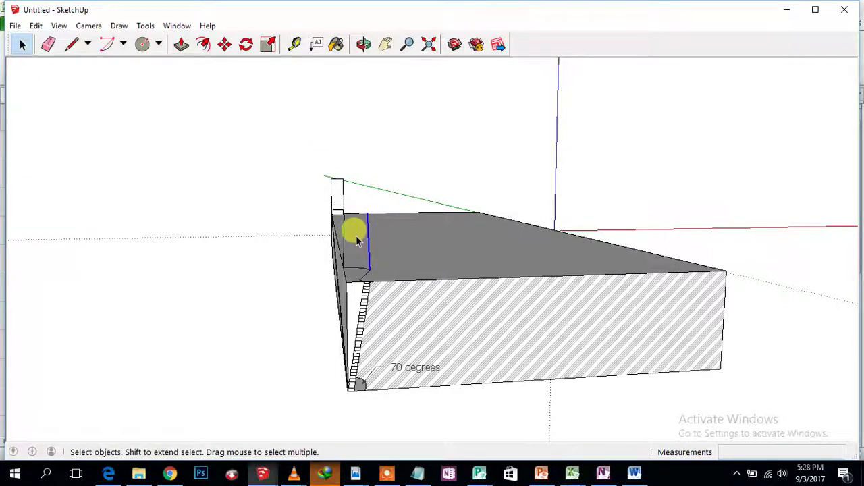
click(341, 236)
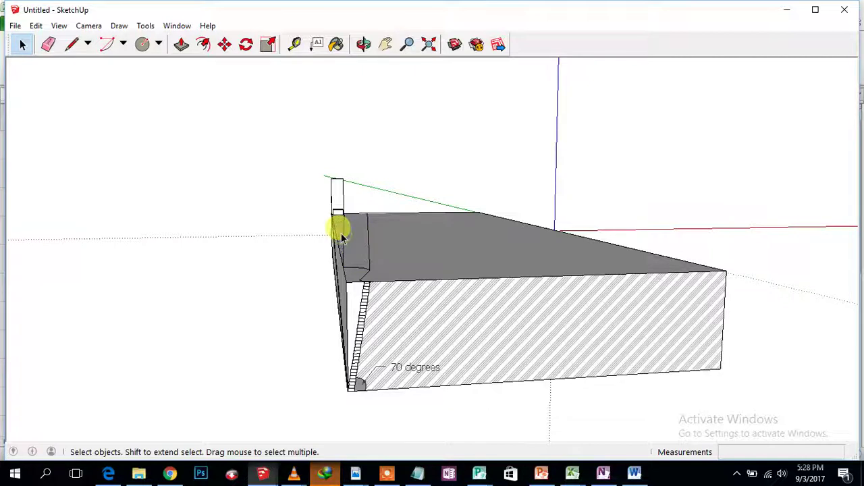
click(357, 279)
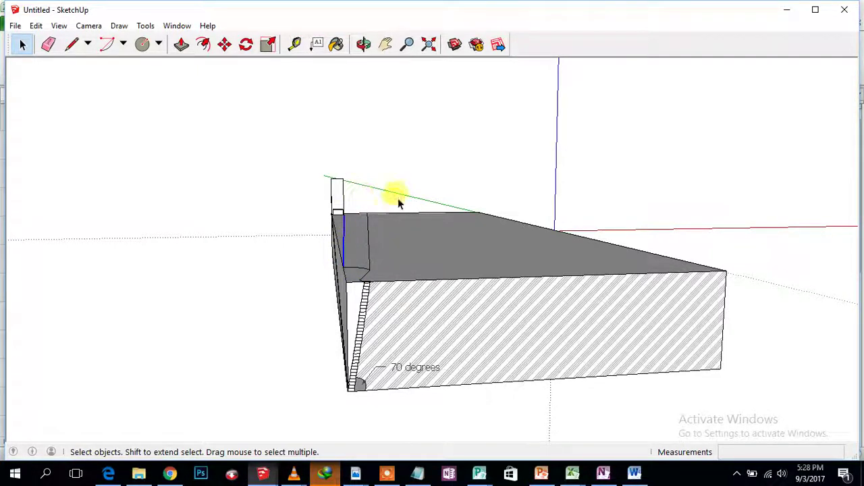
- Examine the narrow strip and its curved near end on the top surface up close from several angles
click(408, 44)
drag(377, 242, 438, 21)
click(363, 44)
drag(376, 164, 430, 158)
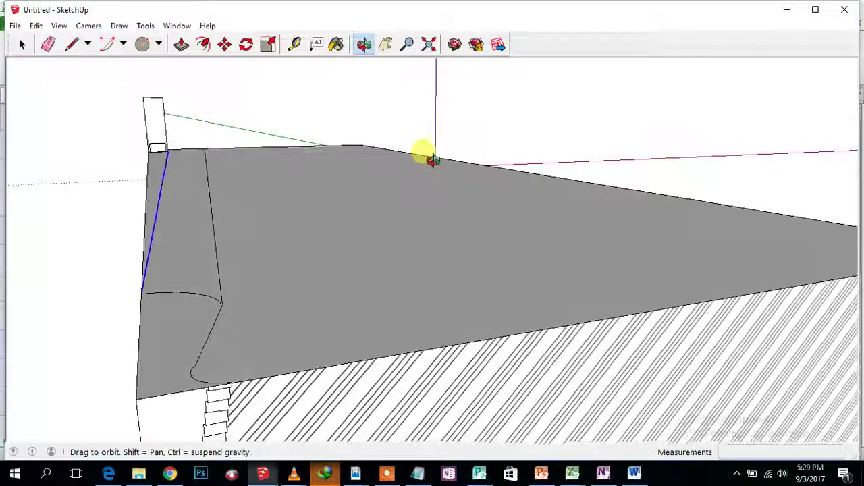
drag(187, 222, 126, 280)
drag(297, 303, 354, 308)
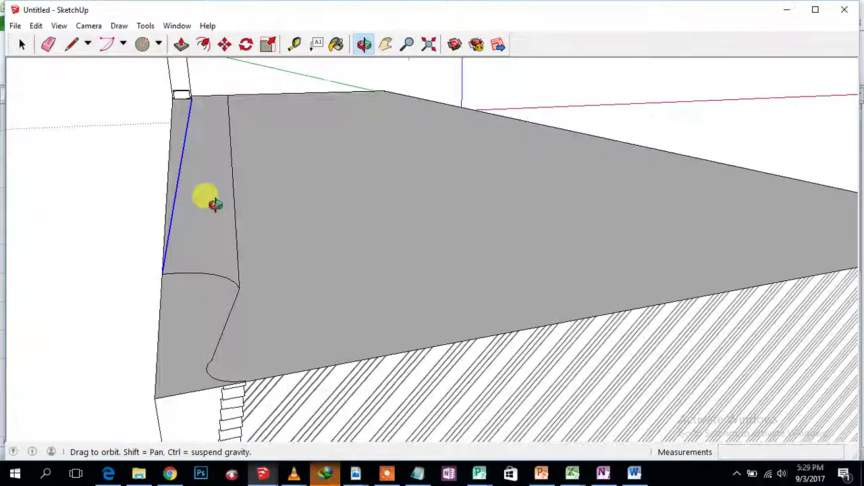
drag(209, 200, 246, 200)
drag(203, 261, 176, 252)
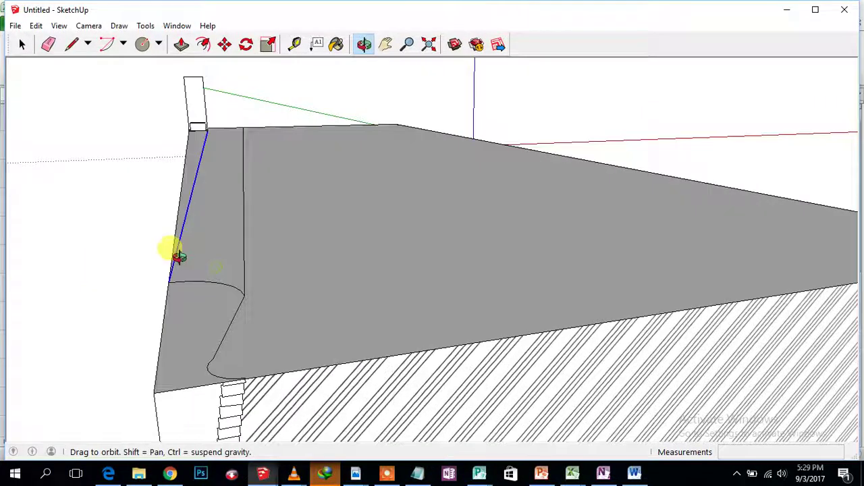
- Start a straight line at the lower end of the slanted edge near the wall, heading along the strip toward its far end
click(88, 45)
click(95, 65)
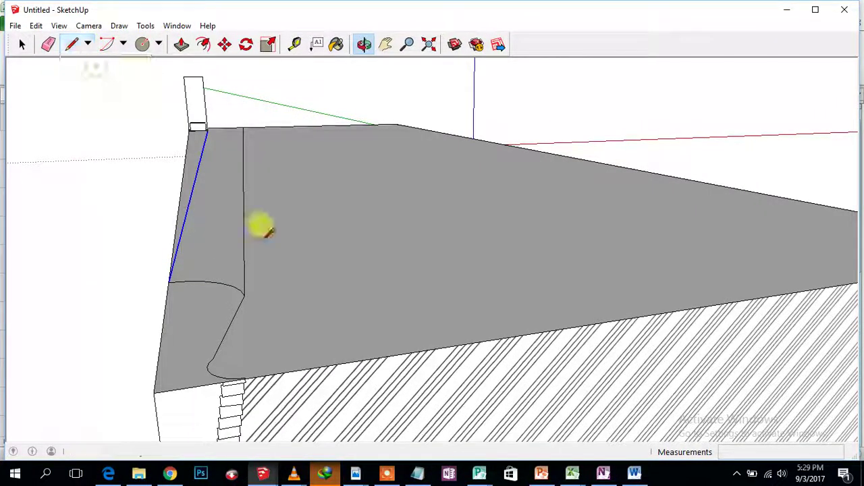
click(213, 358)
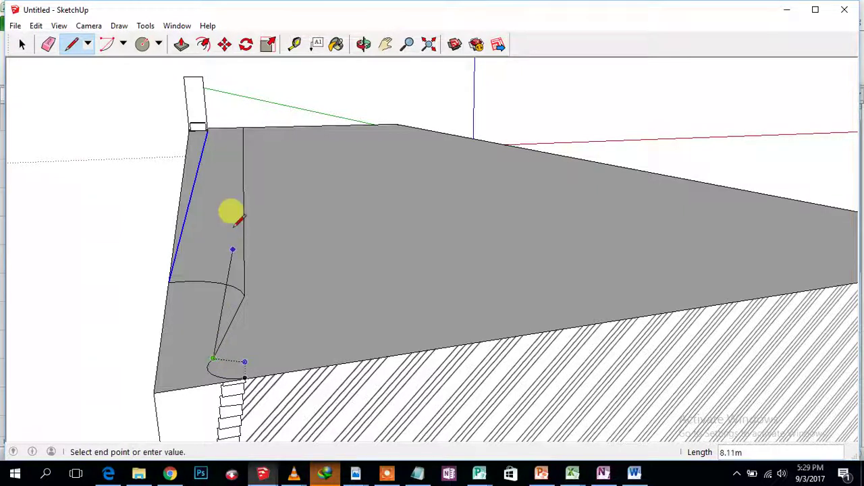